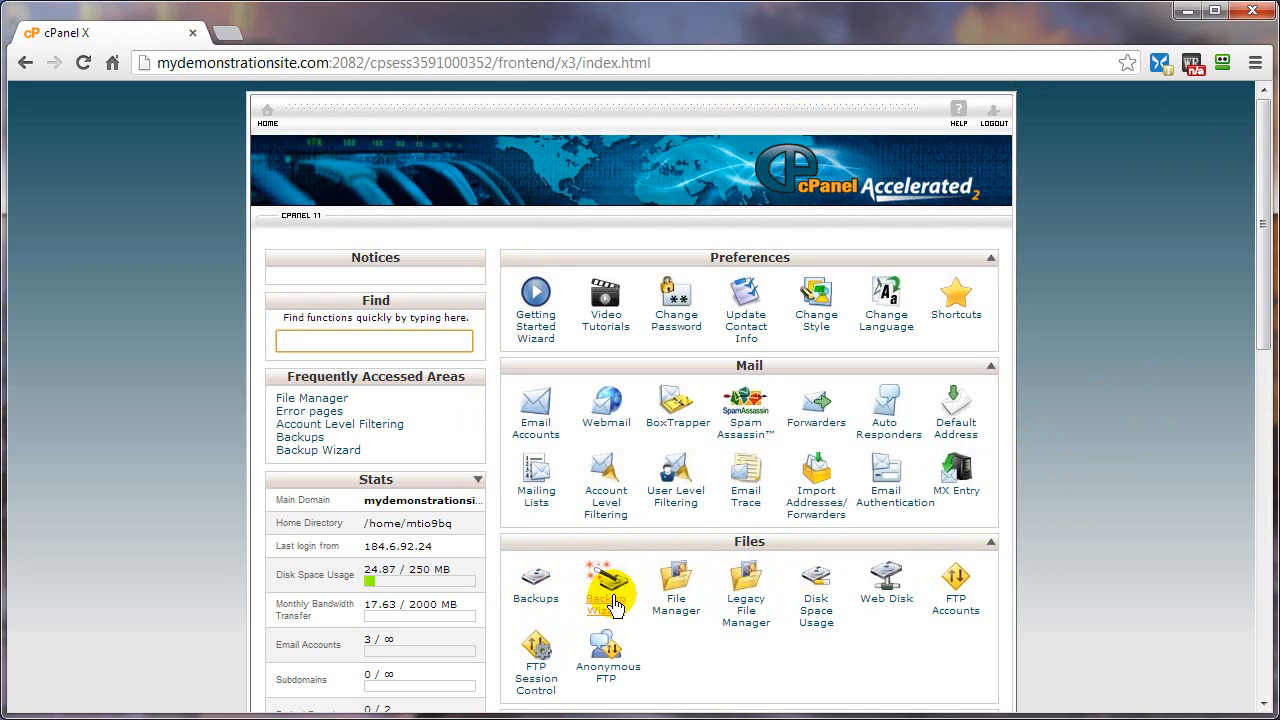
Download a partial backup of the home directory and save it as backup-mydemonstrationsite.com-2-25-2013.tar.gz in the Working folder.
{"action": "left_click", "coordinate": [536, 600]}
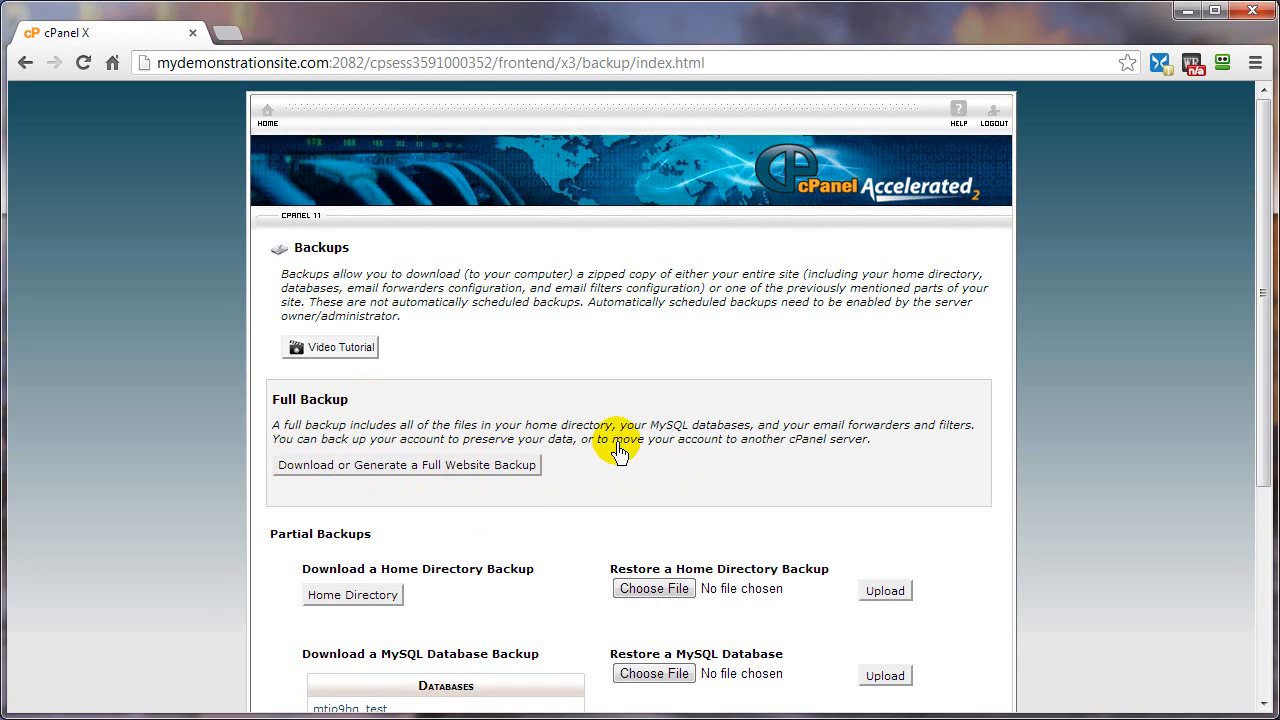
{"action": "scroll", "coordinate": [550, 456], "scroll_direction": "down", "scroll_amount": 2}
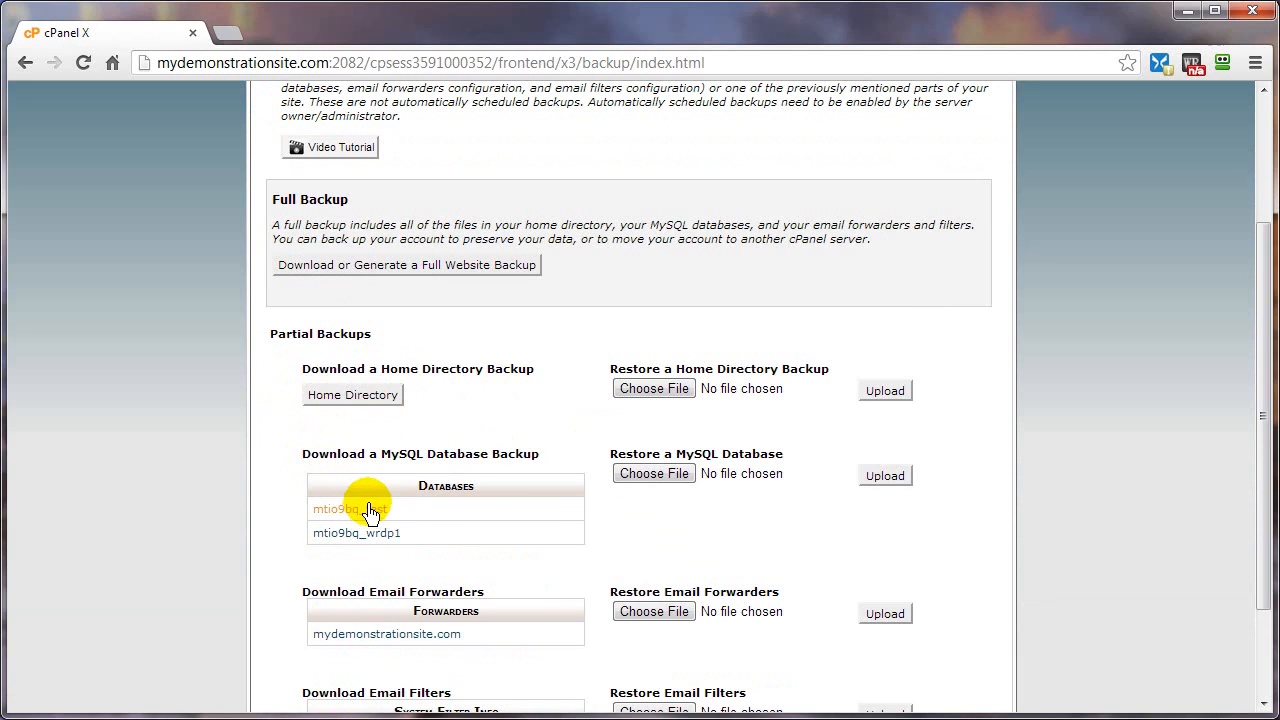
{"action": "scroll", "coordinate": [369, 476], "scroll_direction": "down", "scroll_amount": 3}
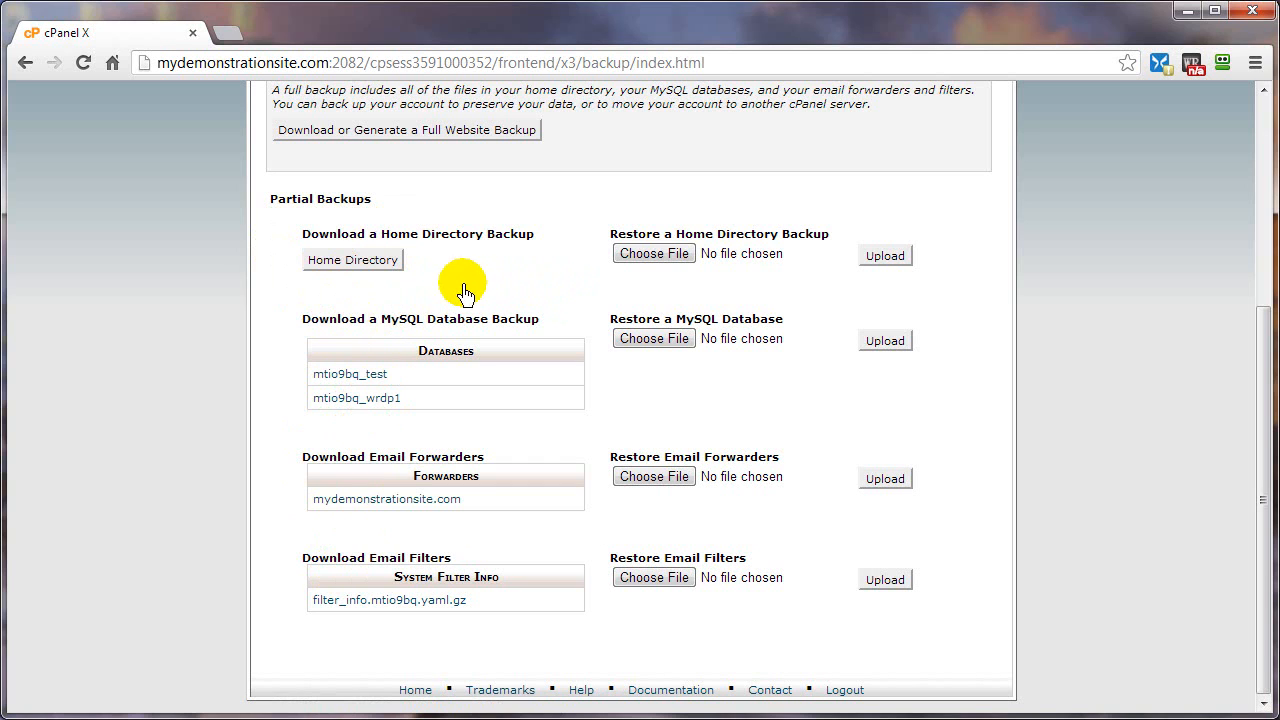
{"action": "left_click", "coordinate": [343, 262]}
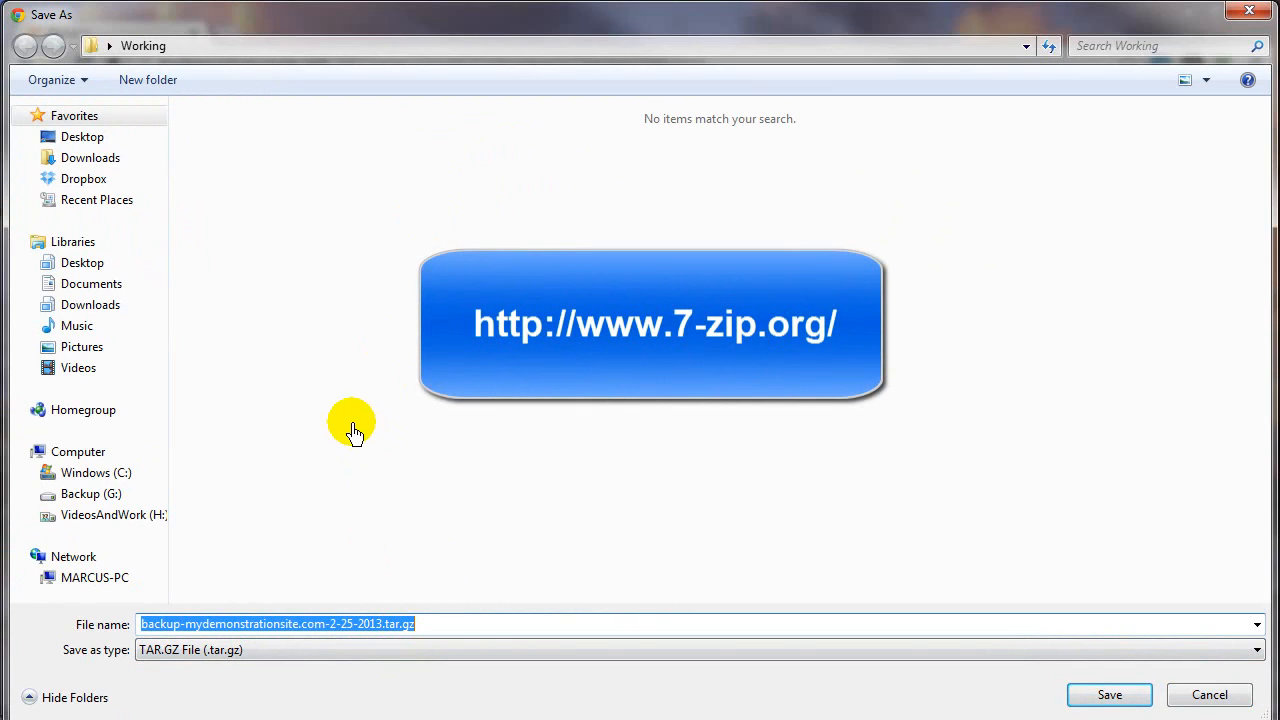
{"action": "left_click", "coordinate": [1100, 694]}
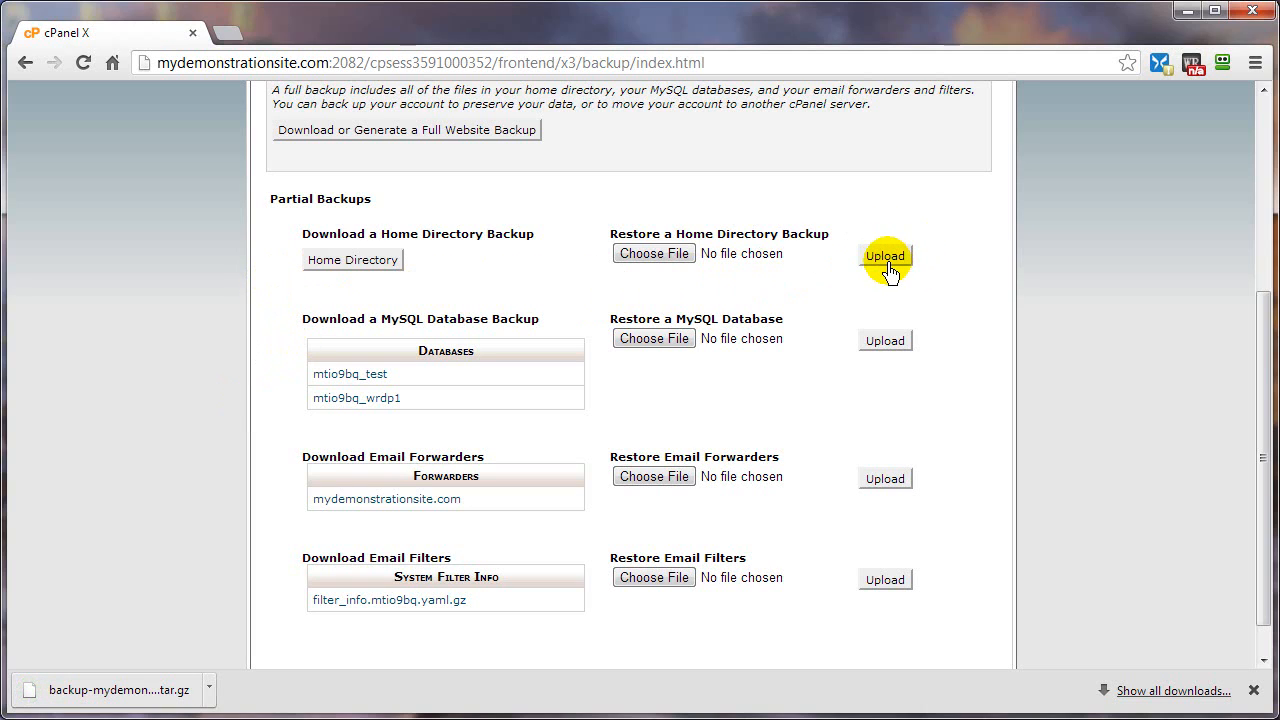
Try choosing a home directory backup file to restore and saving a backup of the mtio9bq_test database.
{"action": "left_click", "coordinate": [631, 264]}
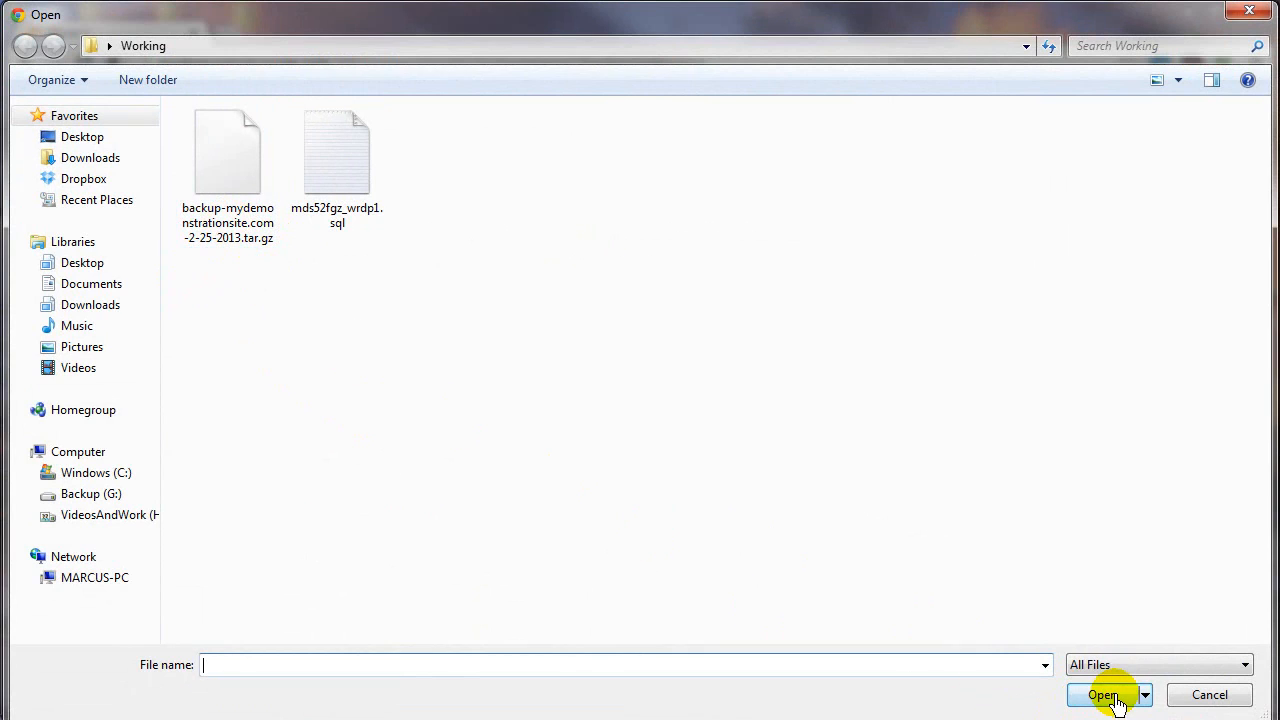
{"action": "left_click", "coordinate": [1212, 696]}
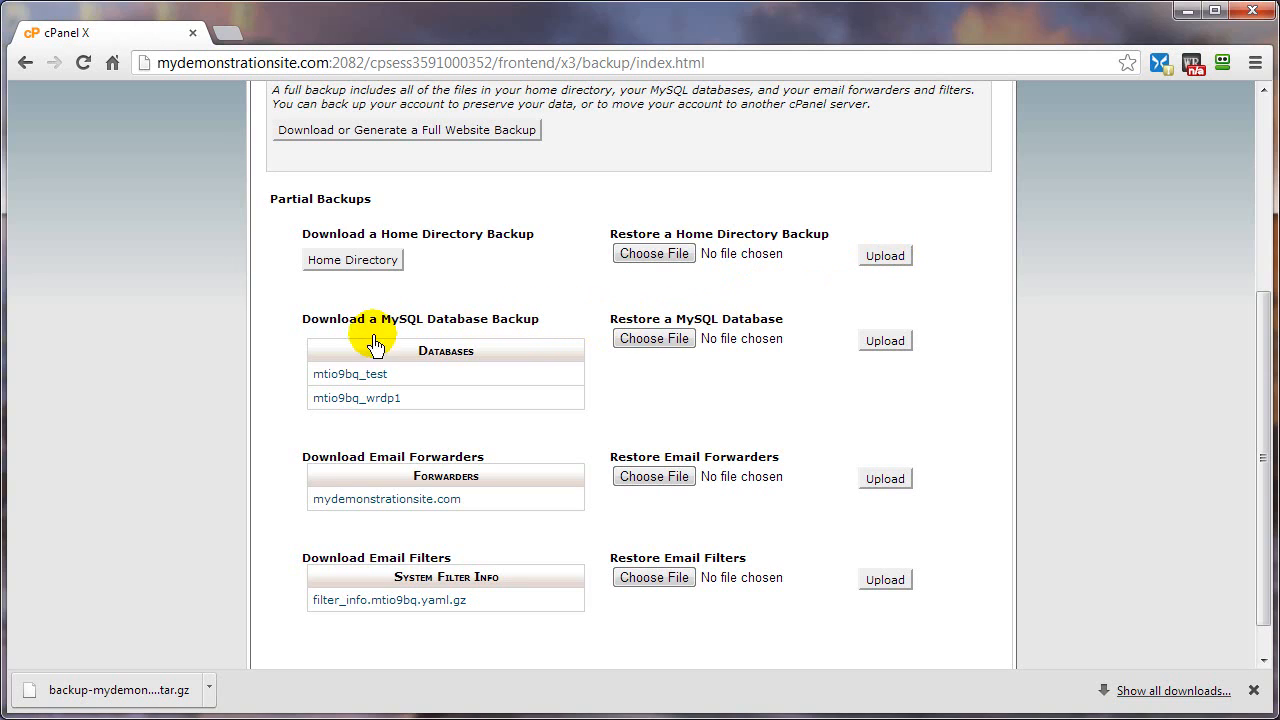
{"action": "left_click", "coordinate": [331, 383]}
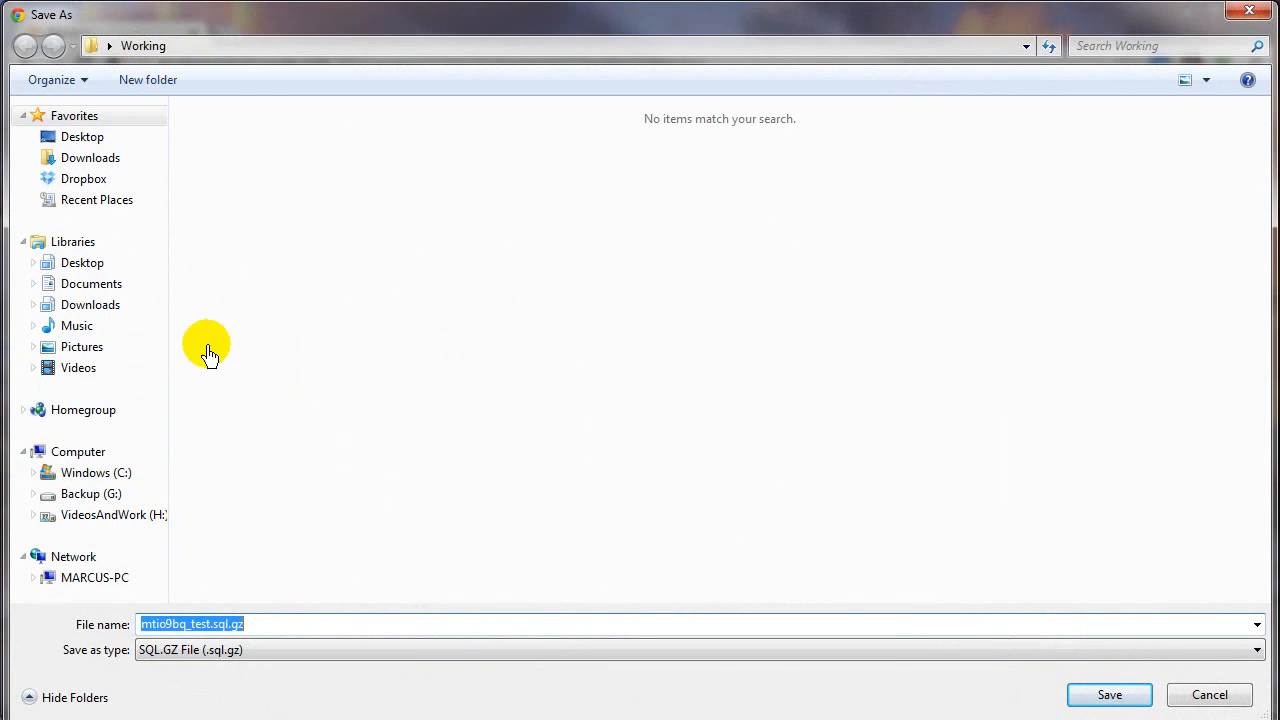
{"action": "left_click", "coordinate": [1211, 695]}
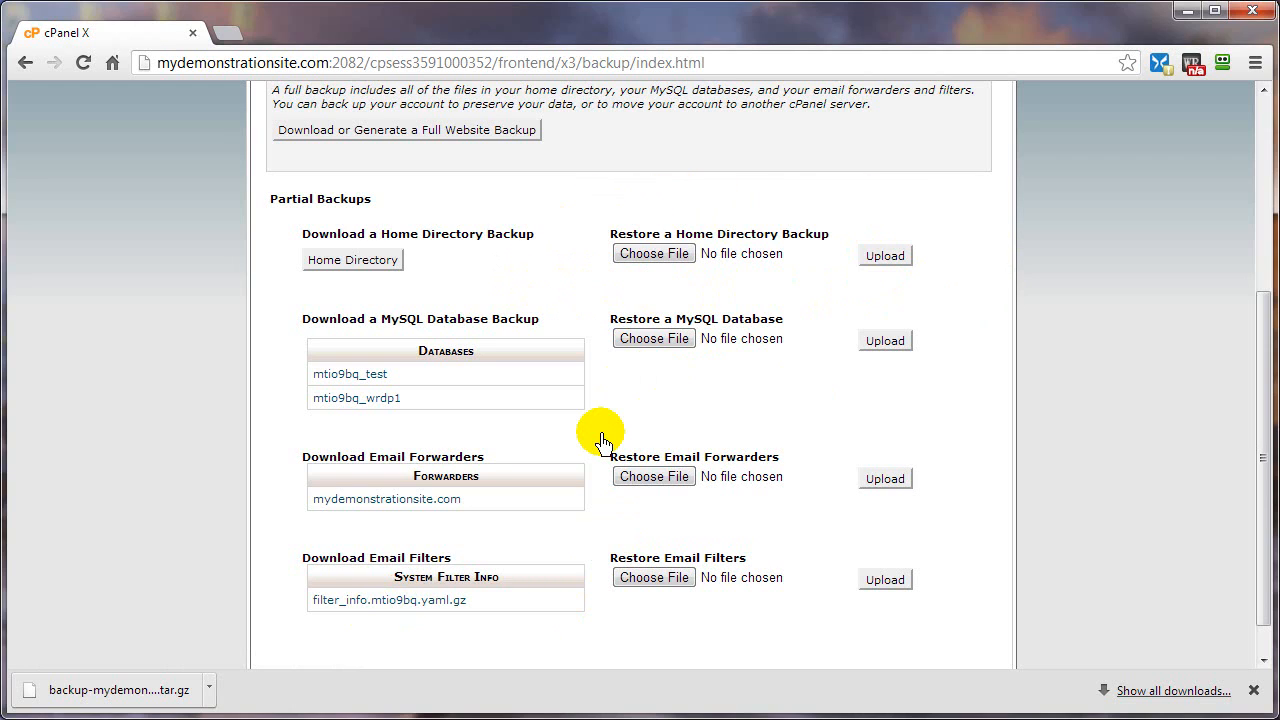
Return to the control panel home and open the public_html/dogs folder in File Manager.
{"action": "scroll", "coordinate": [602, 441], "scroll_direction": "up", "scroll_amount": 3}
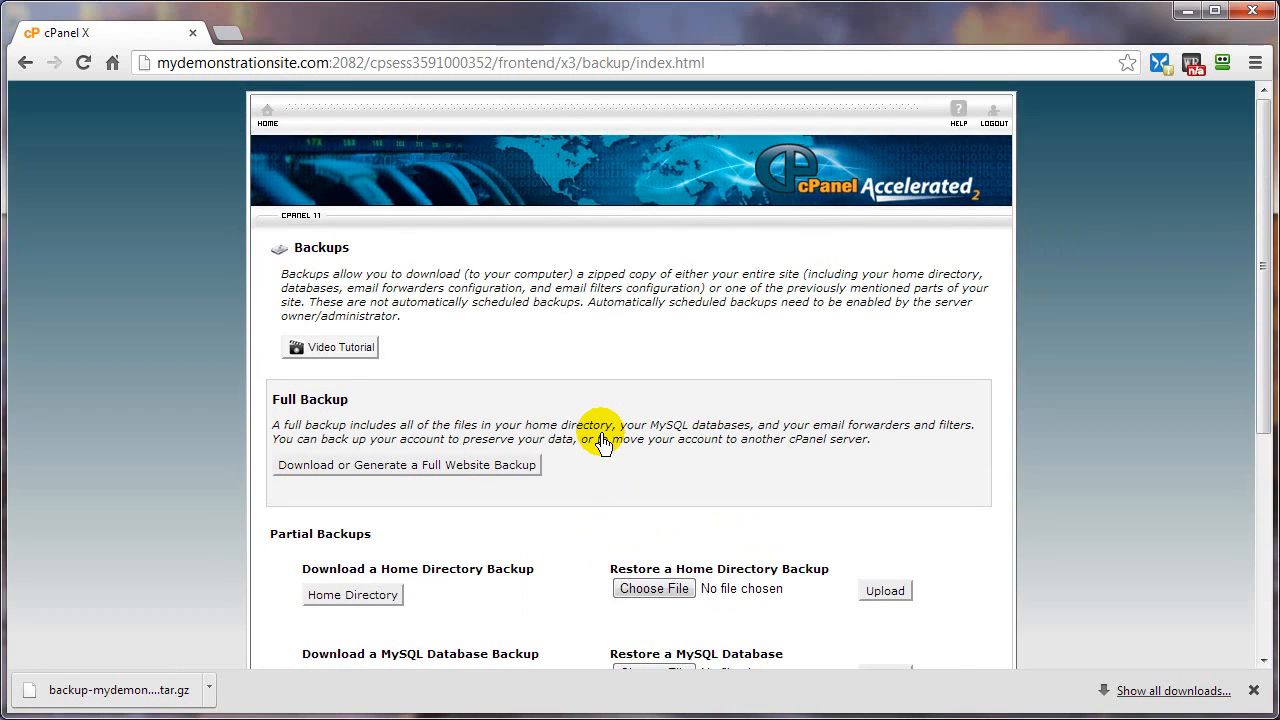
{"action": "left_click", "coordinate": [267, 117]}
{"action": "scroll", "coordinate": [677, 420], "scroll_direction": "down", "scroll_amount": 3}
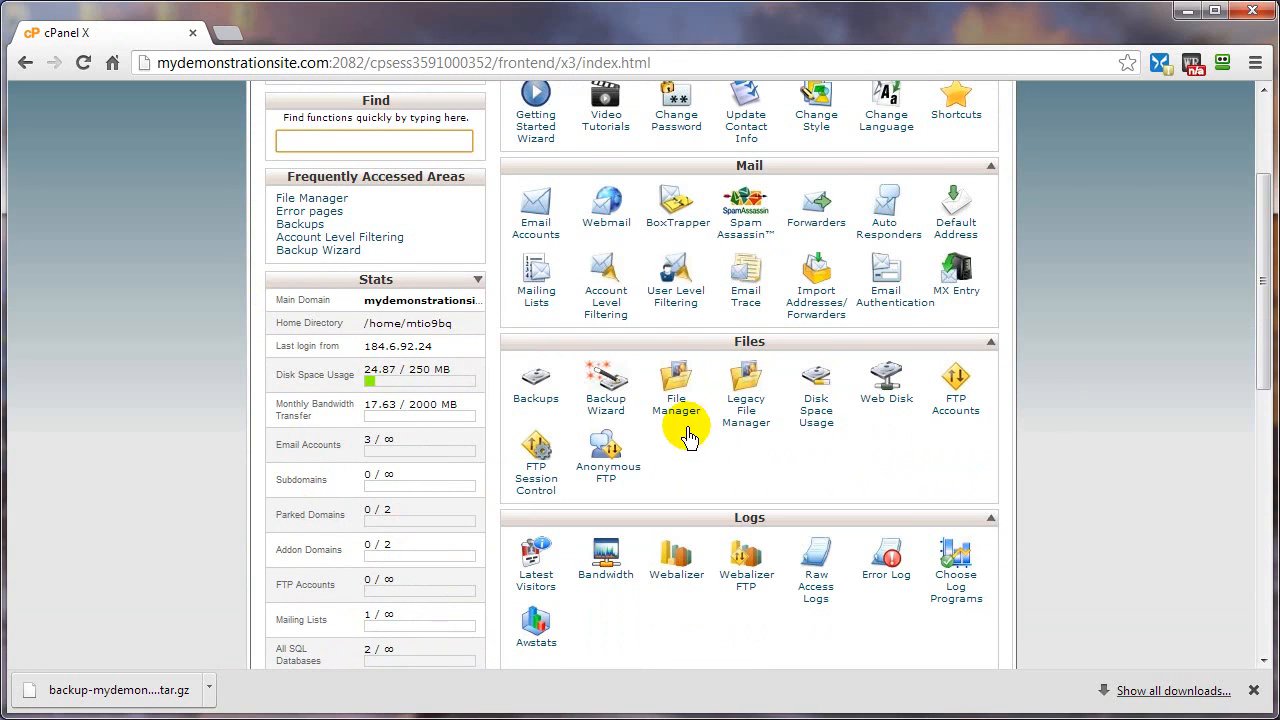
{"action": "left_click", "coordinate": [676, 405]}
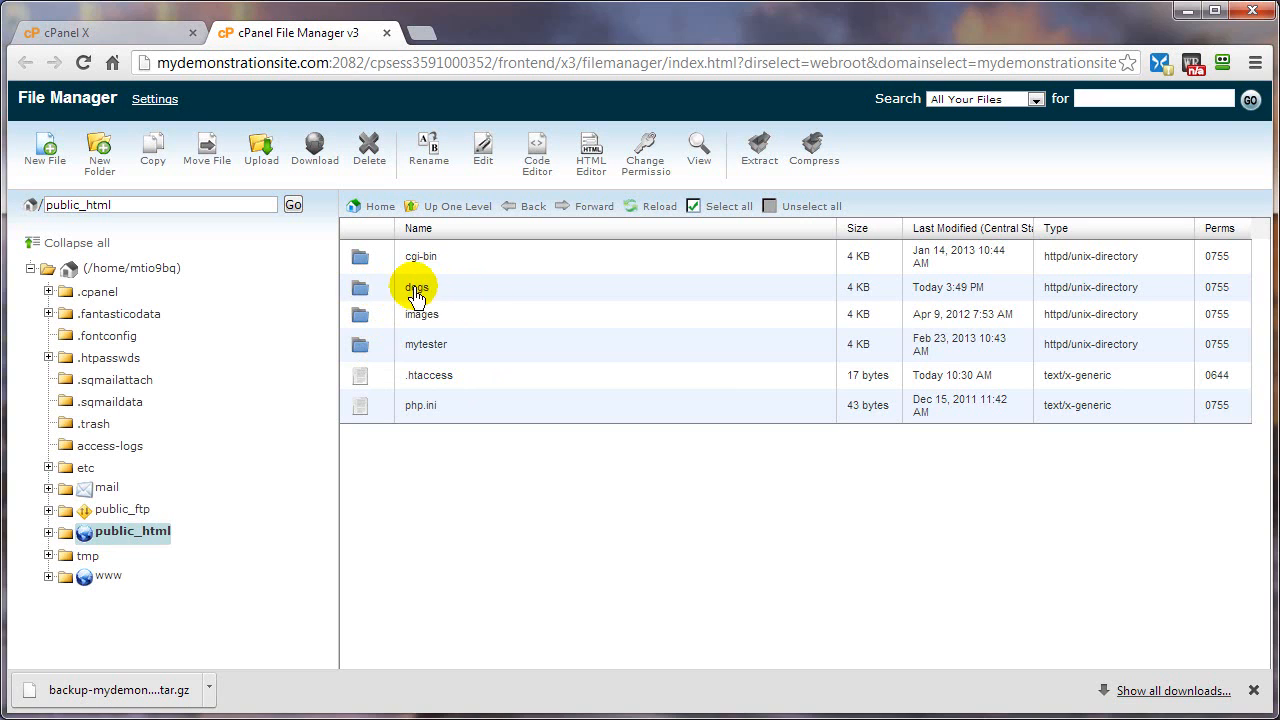
{"action": "double_click", "coordinate": [382, 291]}
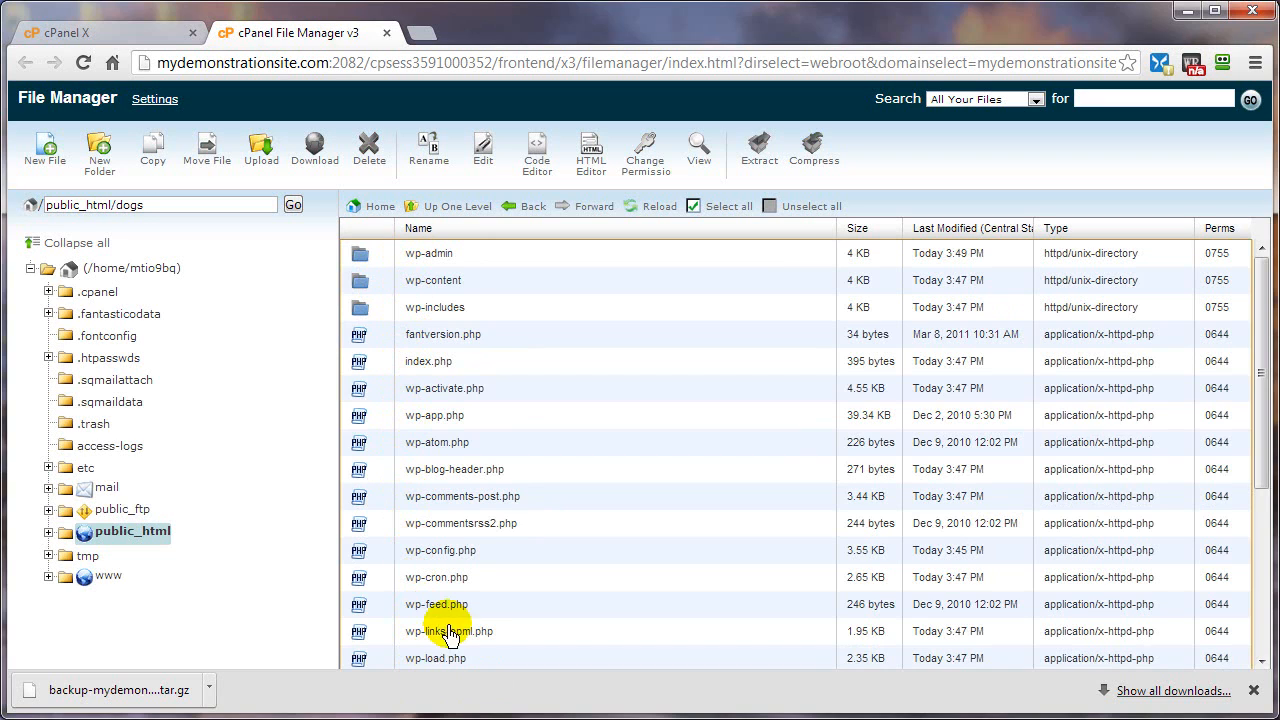
Compress everything in the dogs folder into 02-31-2013-WP-Dogs.zip, reload the file list and select the new archive.
{"action": "left_click", "coordinate": [718, 207]}
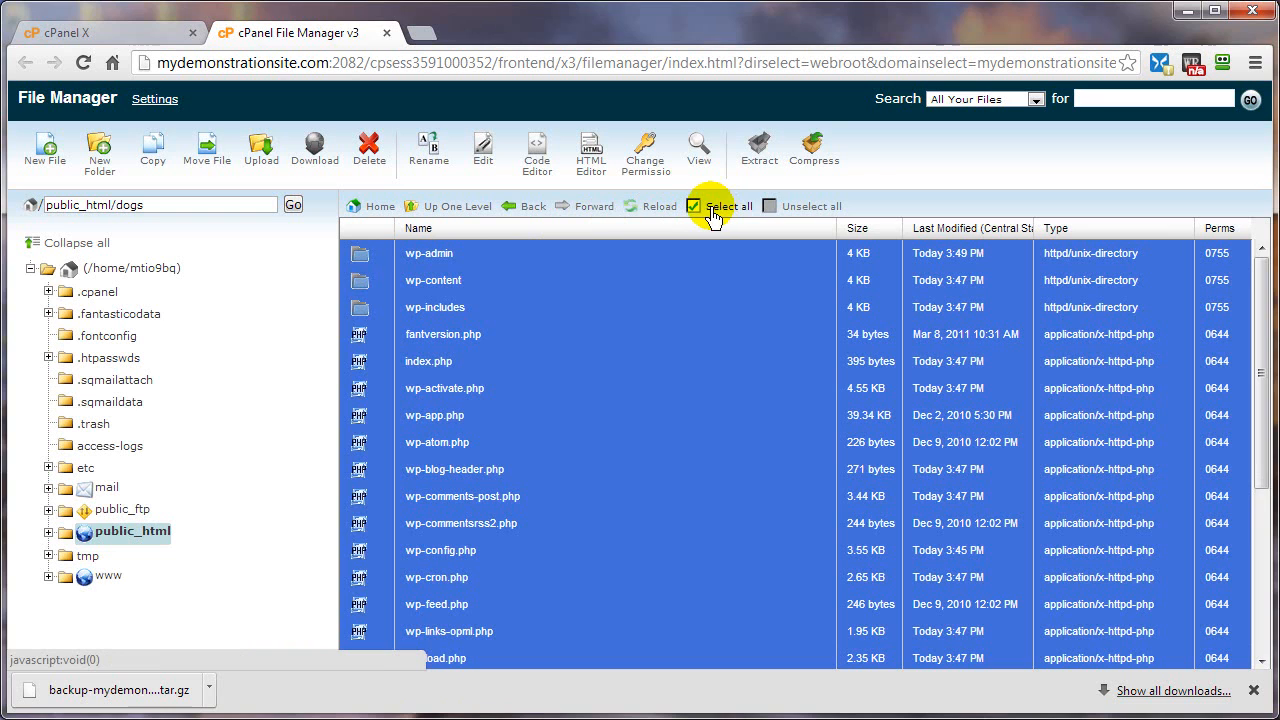
{"action": "left_click", "coordinate": [815, 166]}
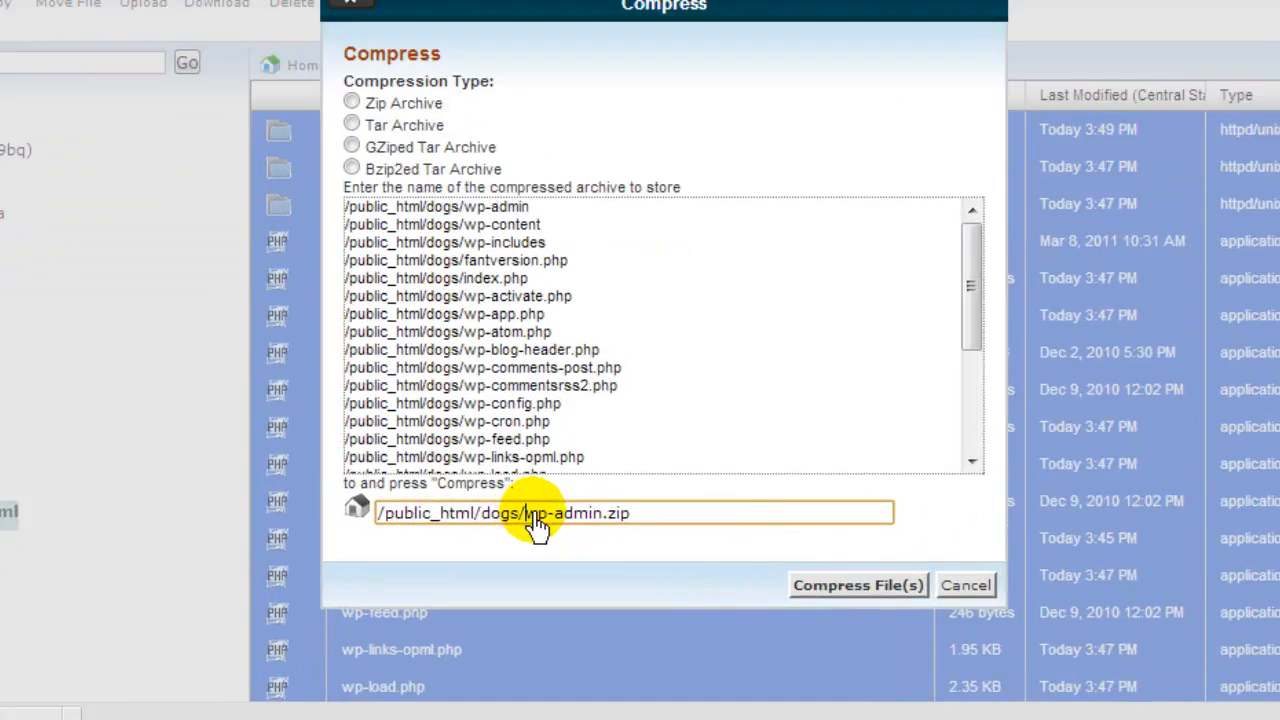
{"action": "left_click_drag", "start_coordinate": [540, 532], "coordinate": [594, 532]}
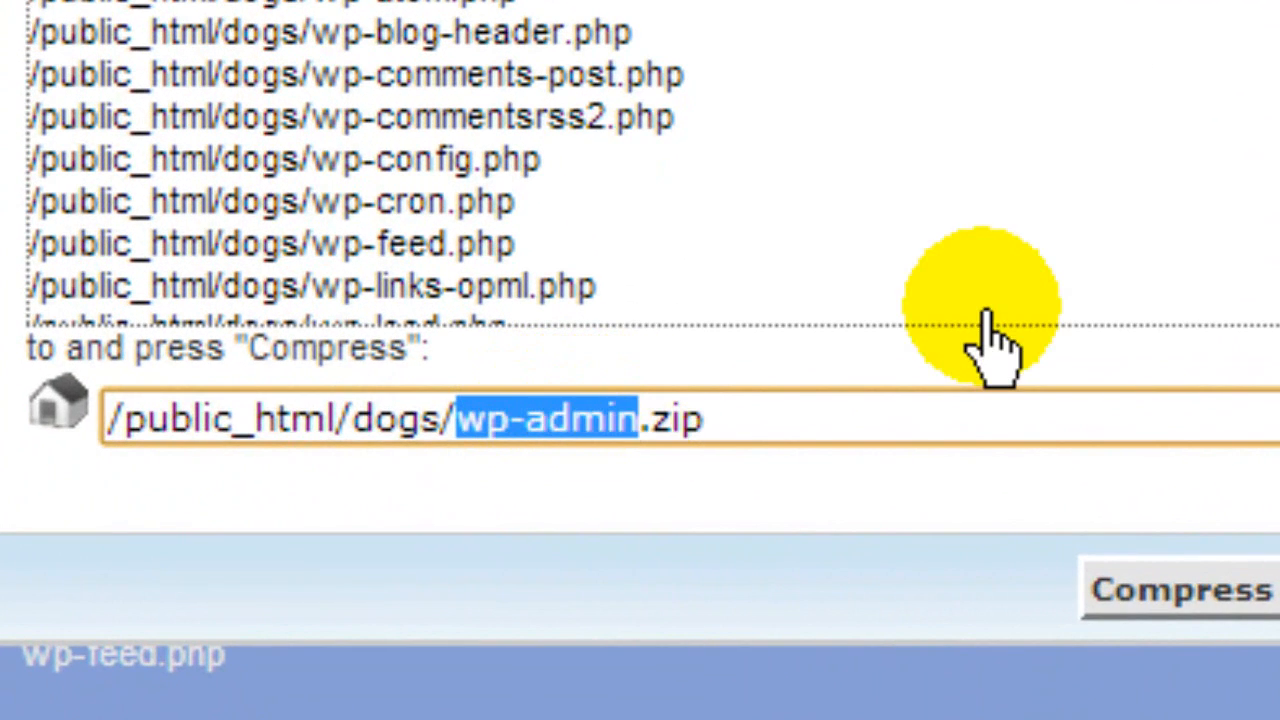
{"action": "type", "text": "02-31-2013"}
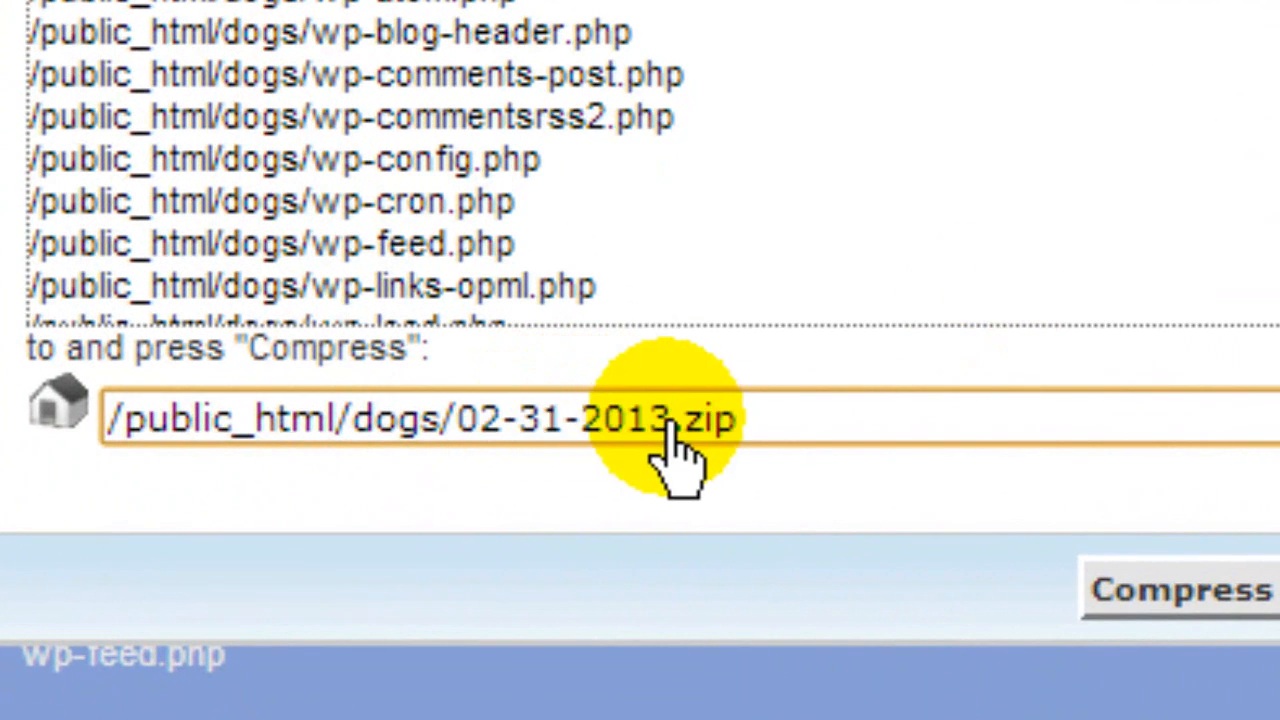
{"action": "type", "text": "-WP-Dogs"}
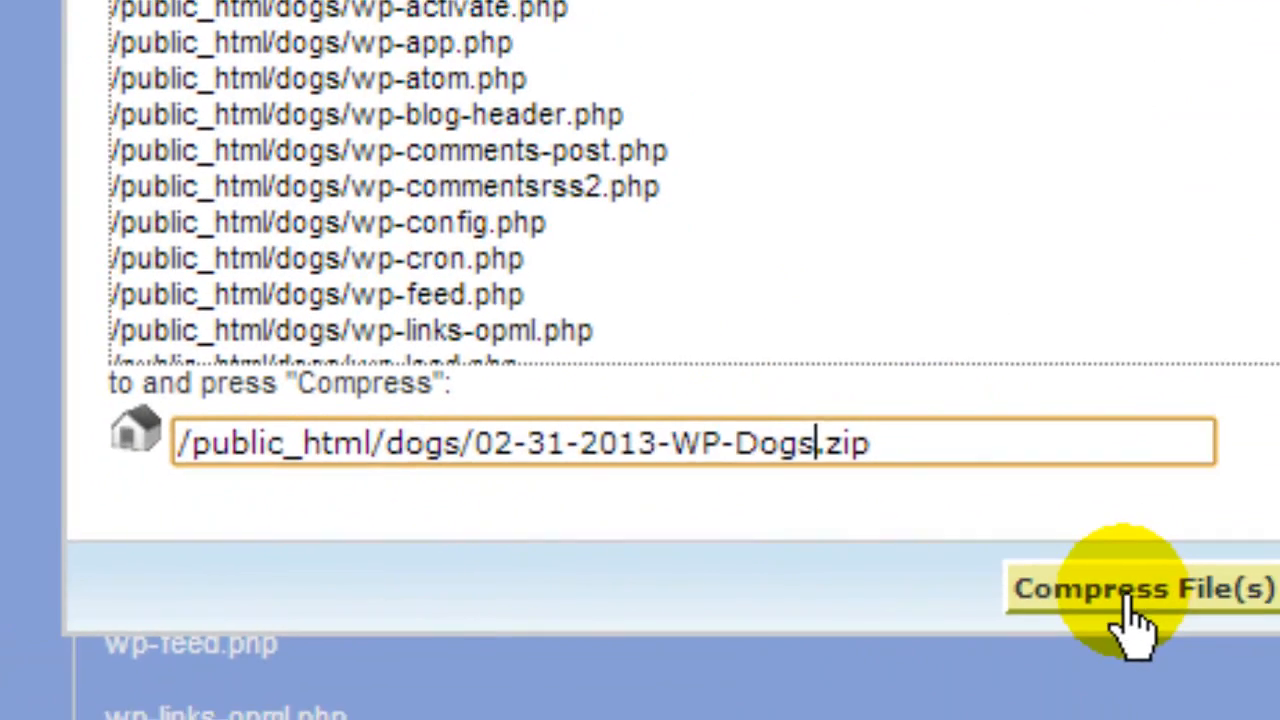
{"action": "left_click", "coordinate": [1162, 592]}
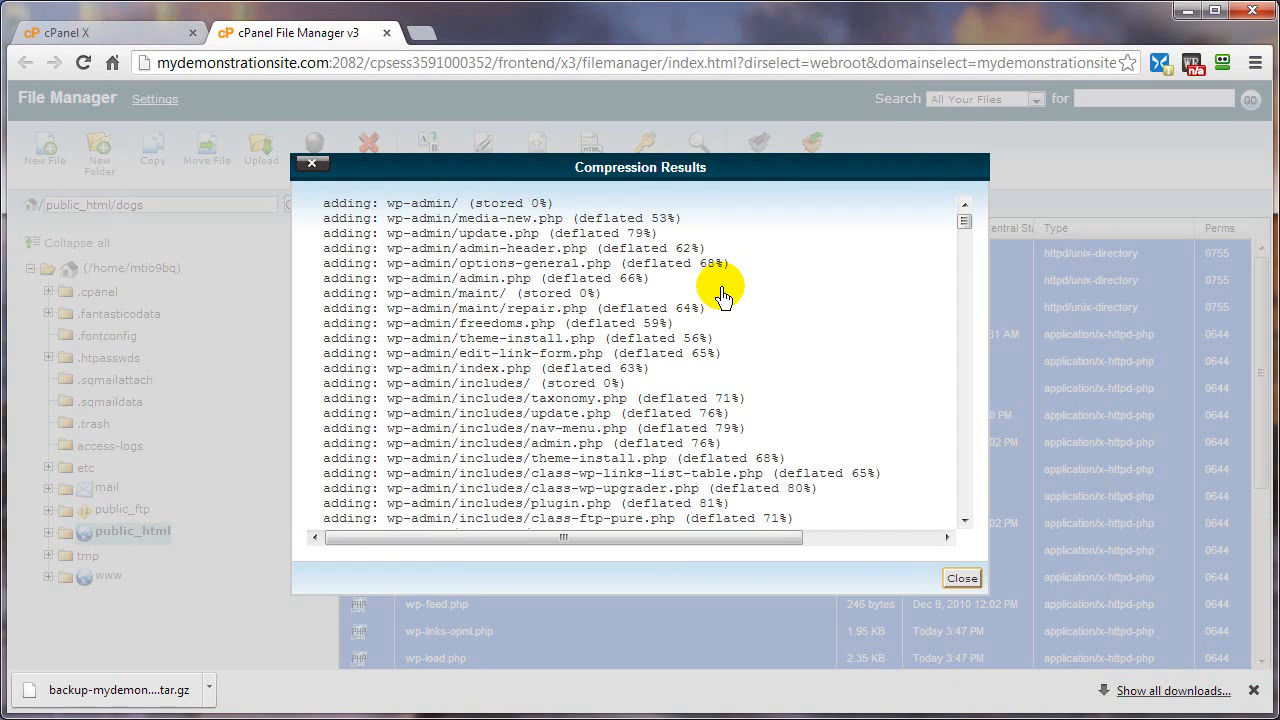
{"action": "left_click", "coordinate": [962, 578]}
{"action": "double_click", "coordinate": [514, 524]}
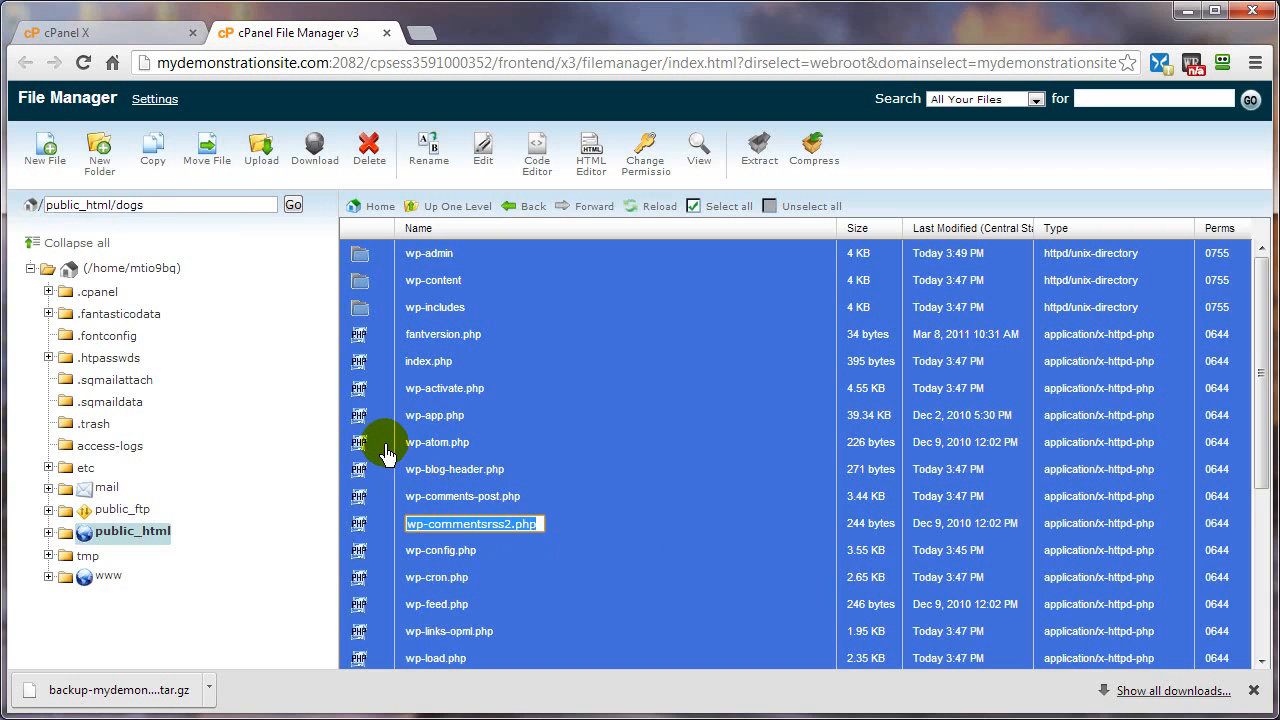
{"action": "left_click", "coordinate": [643, 213]}
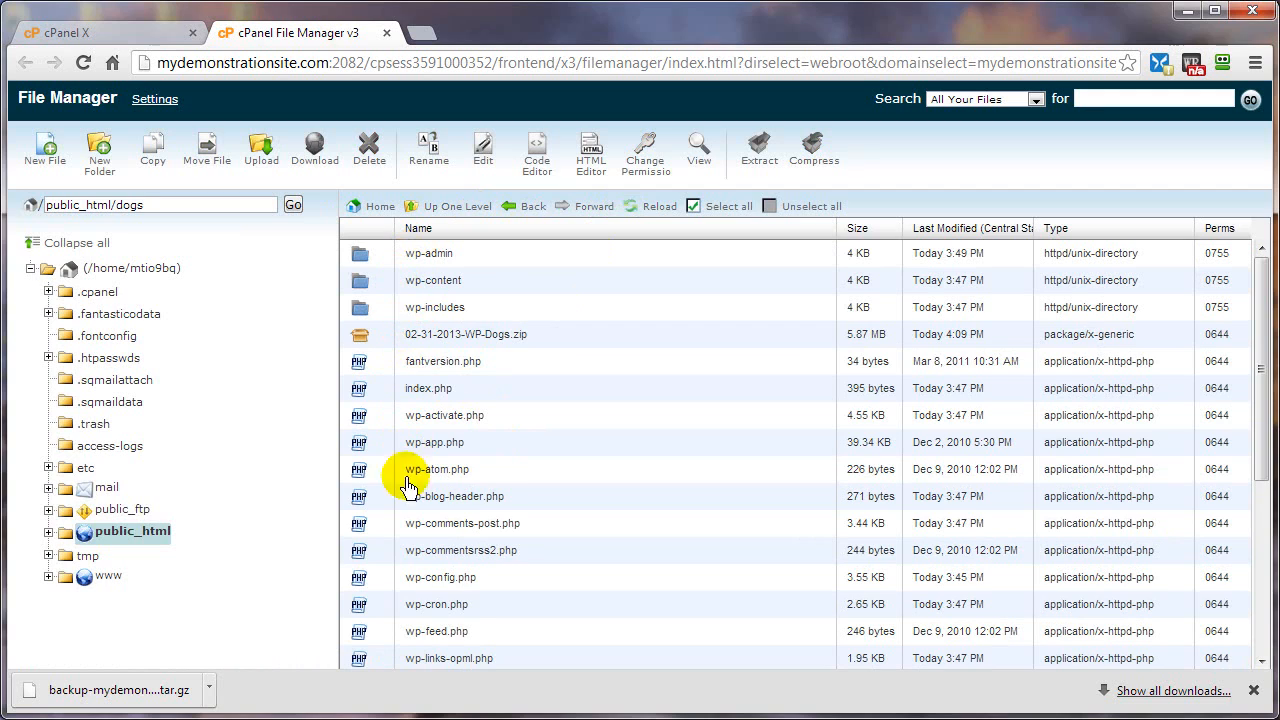
{"action": "left_click", "coordinate": [380, 345]}
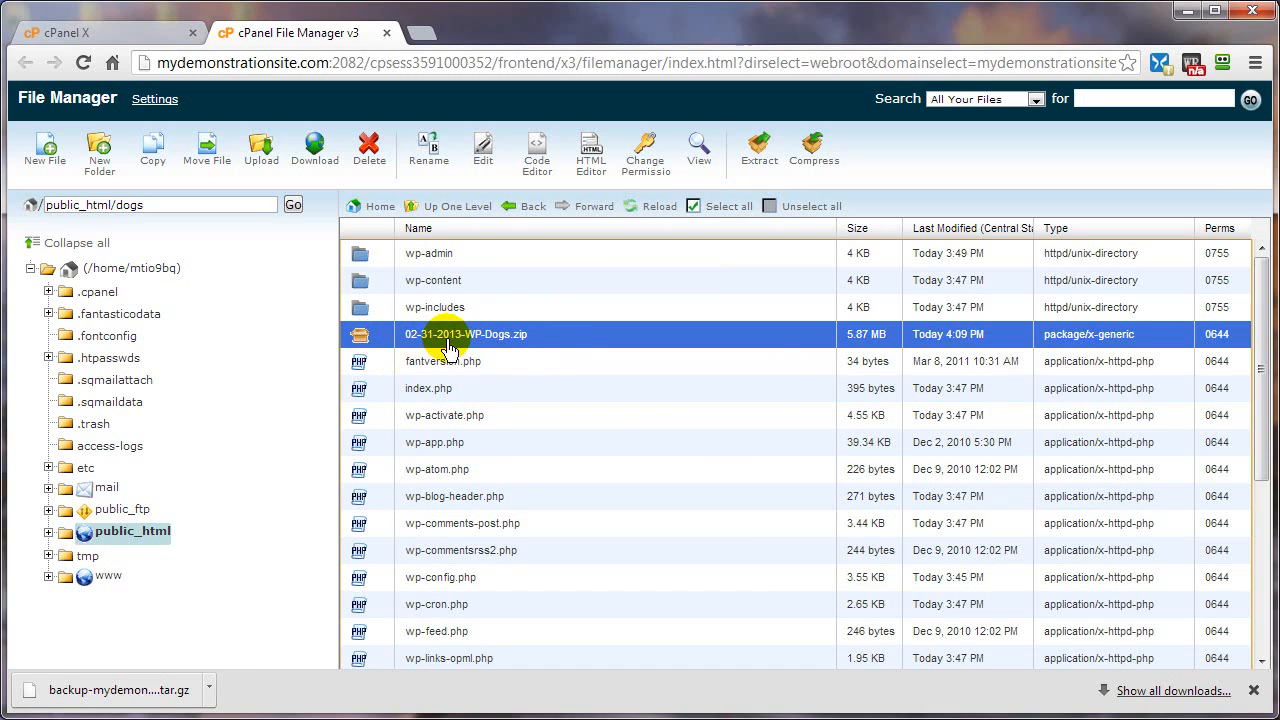
View wp-config.php in the dogs folder to find its MySQL database name and username, and close File Manager.
{"action": "left_click", "coordinate": [389, 580]}
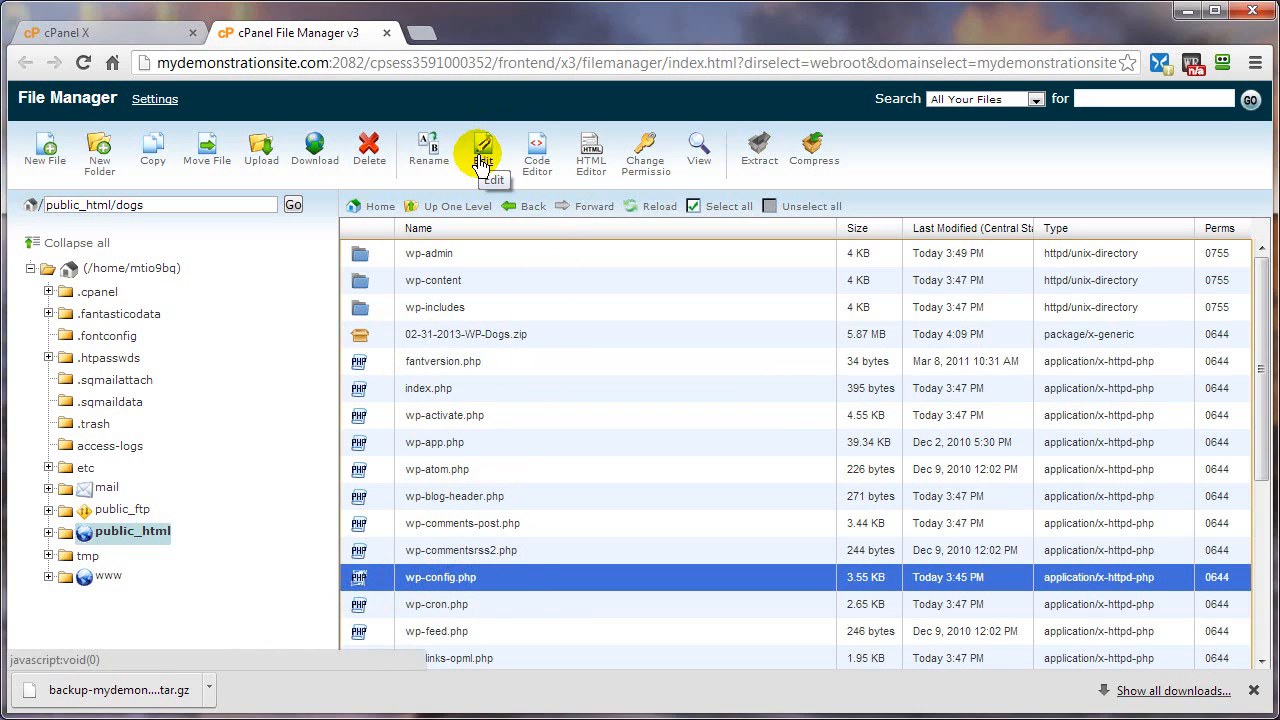
{"action": "left_click", "coordinate": [700, 168]}
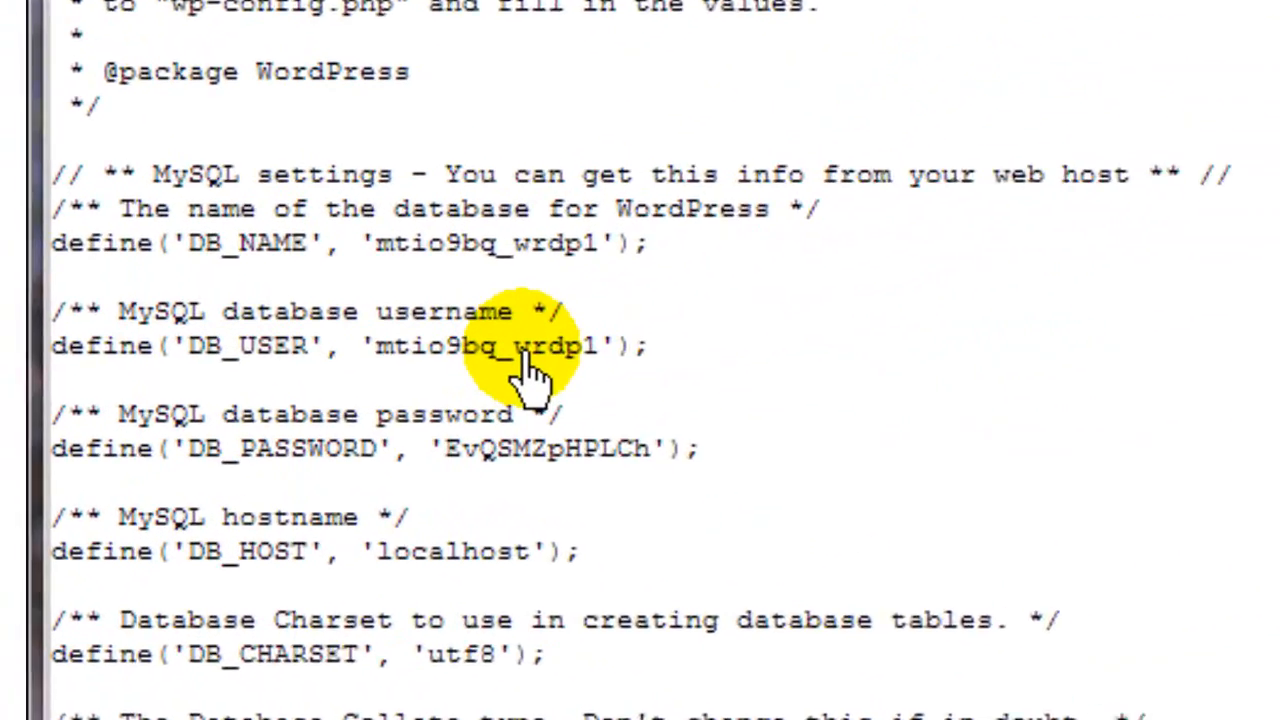
{"action": "left_click_drag", "start_coordinate": [515, 346], "coordinate": [600, 350]}
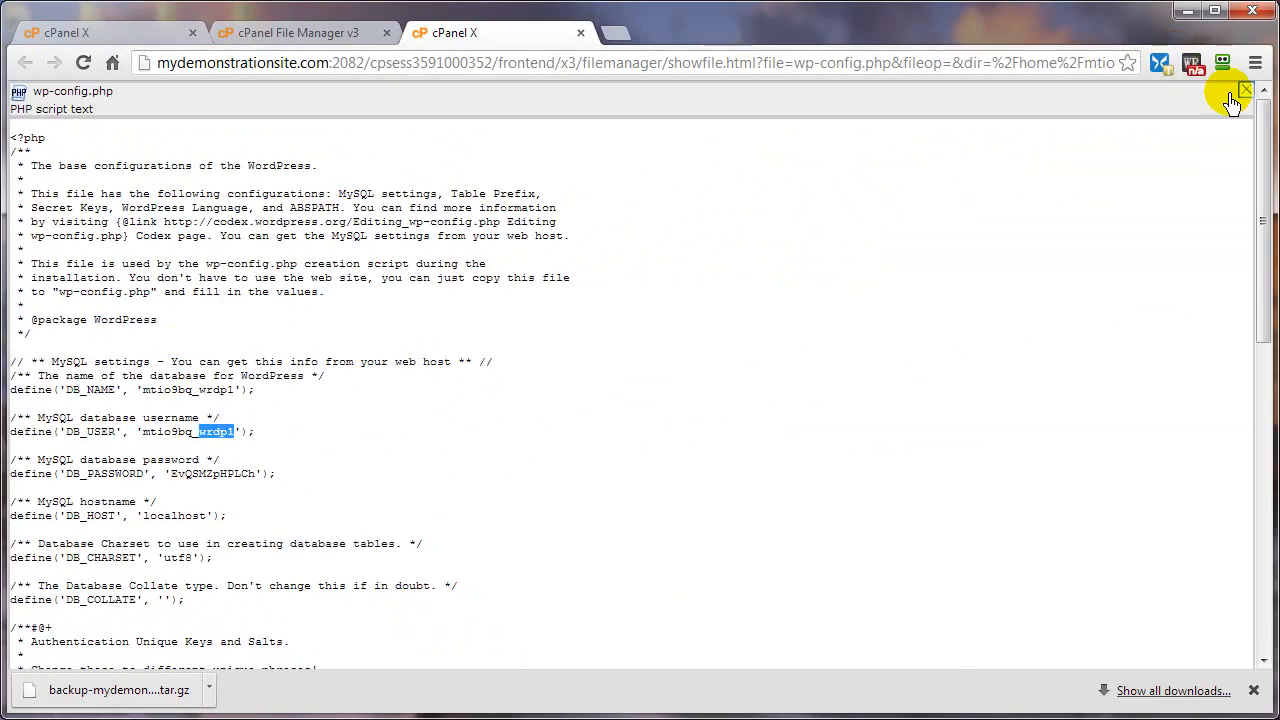
{"action": "left_click", "coordinate": [583, 33]}
{"action": "left_click", "coordinate": [388, 34]}
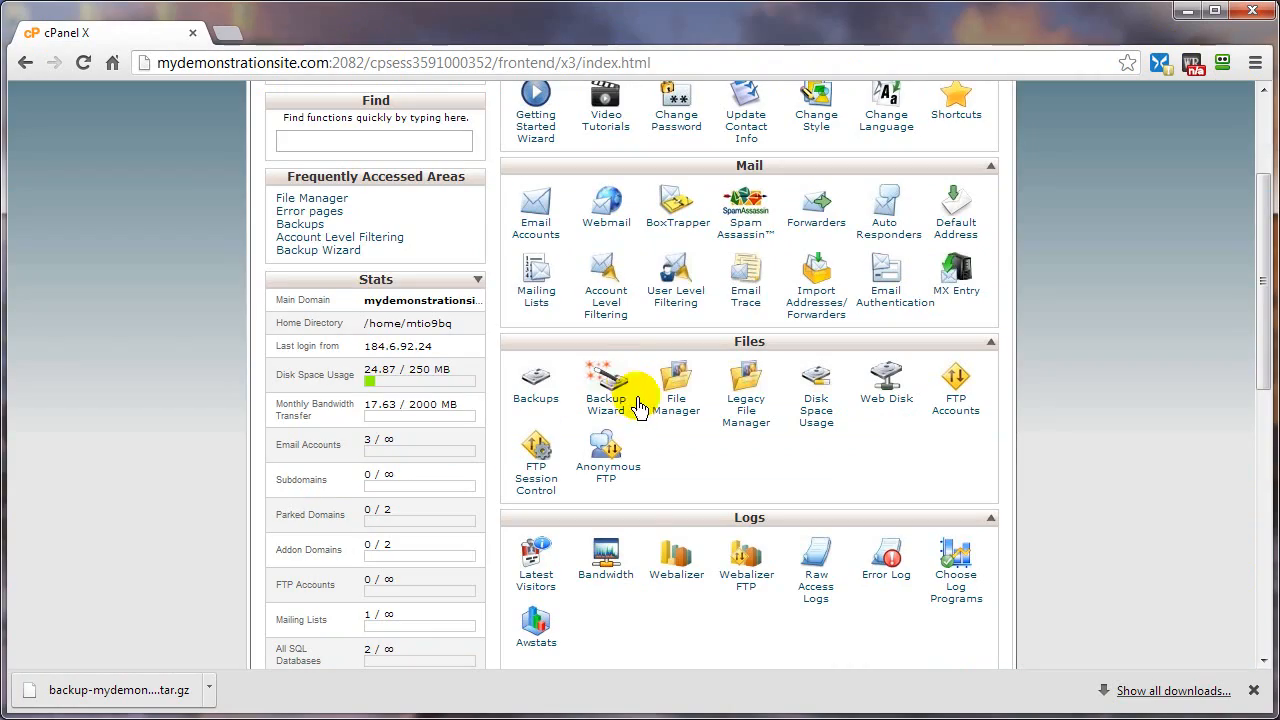
Try to export the mtio9bq_wrdp1 database from phpMyAdmin with the Quick method in SQL format, and return to the control panel.
{"action": "scroll", "coordinate": [872, 457], "scroll_direction": "down", "scroll_amount": 4}
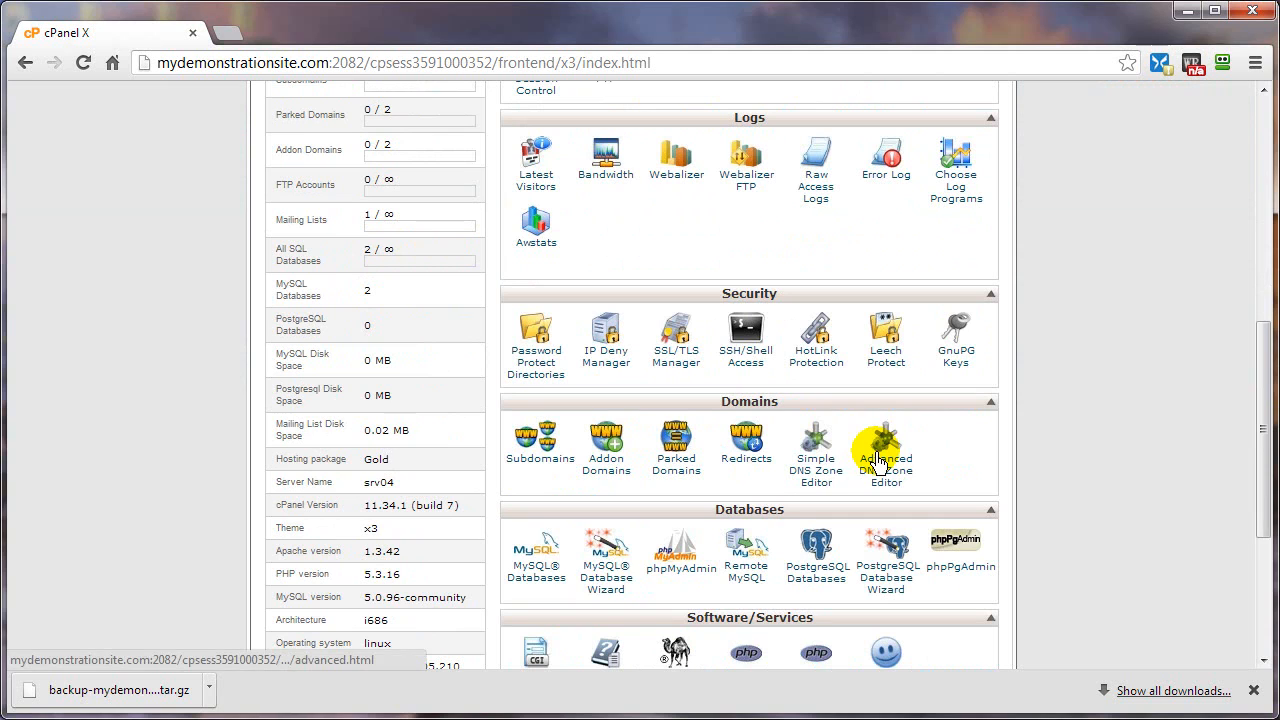
{"action": "left_click", "coordinate": [675, 570]}
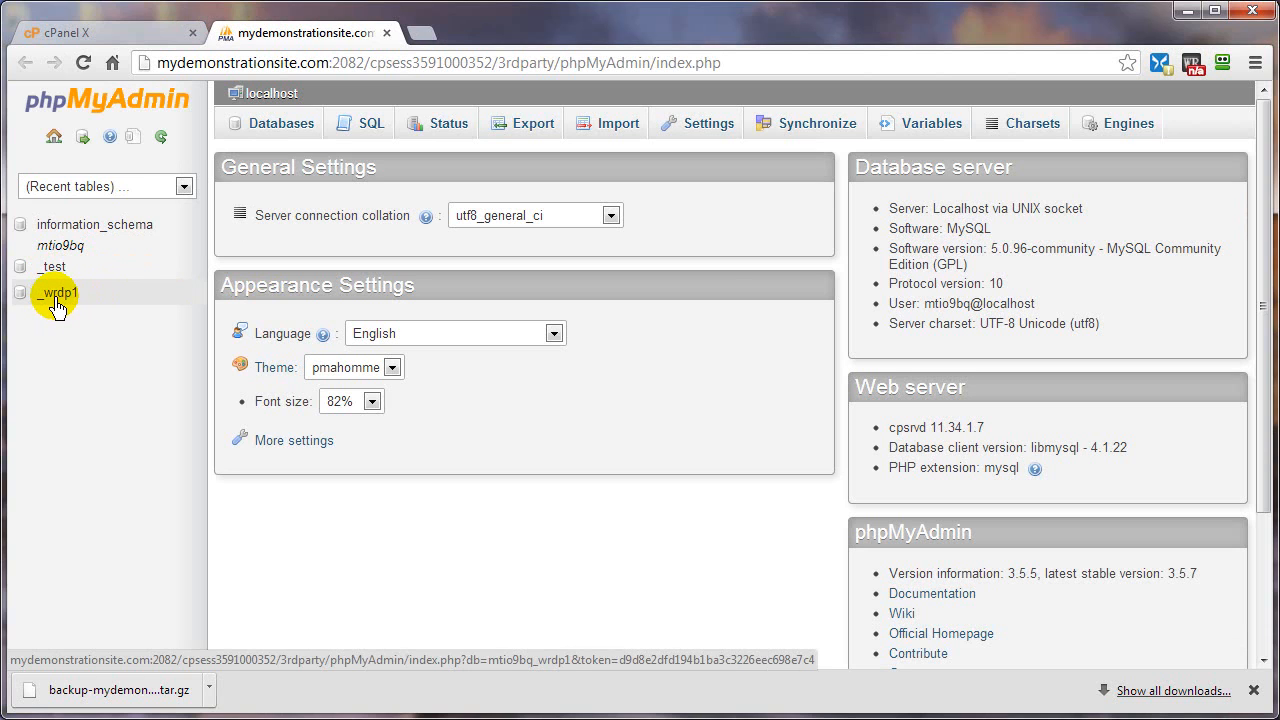
{"action": "left_click", "coordinate": [55, 300]}
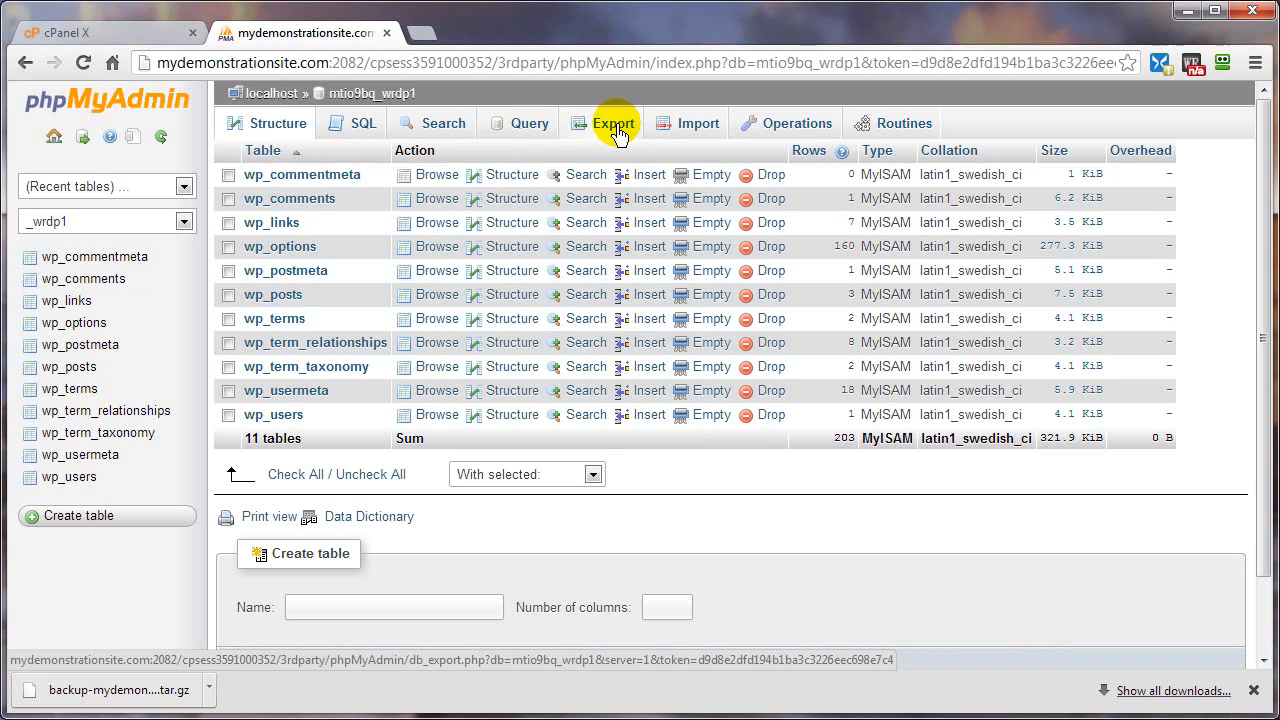
{"action": "left_click", "coordinate": [607, 128]}
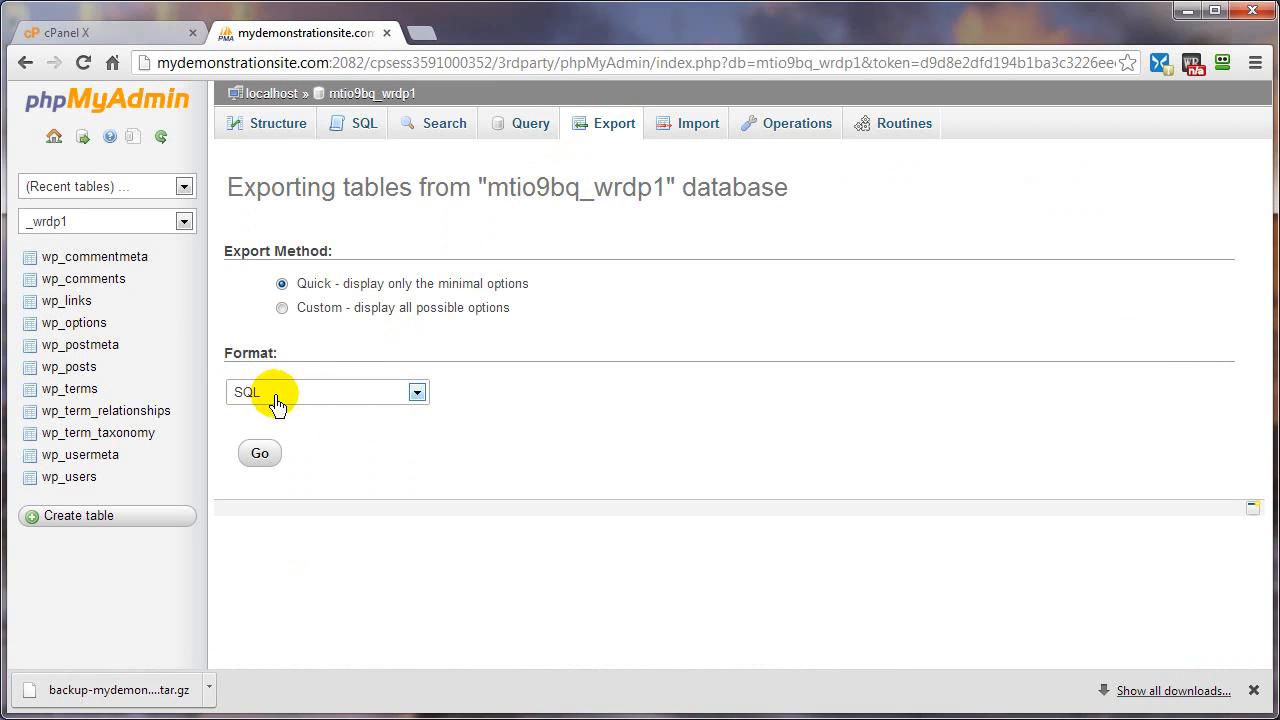
{"action": "left_click", "coordinate": [417, 395]}
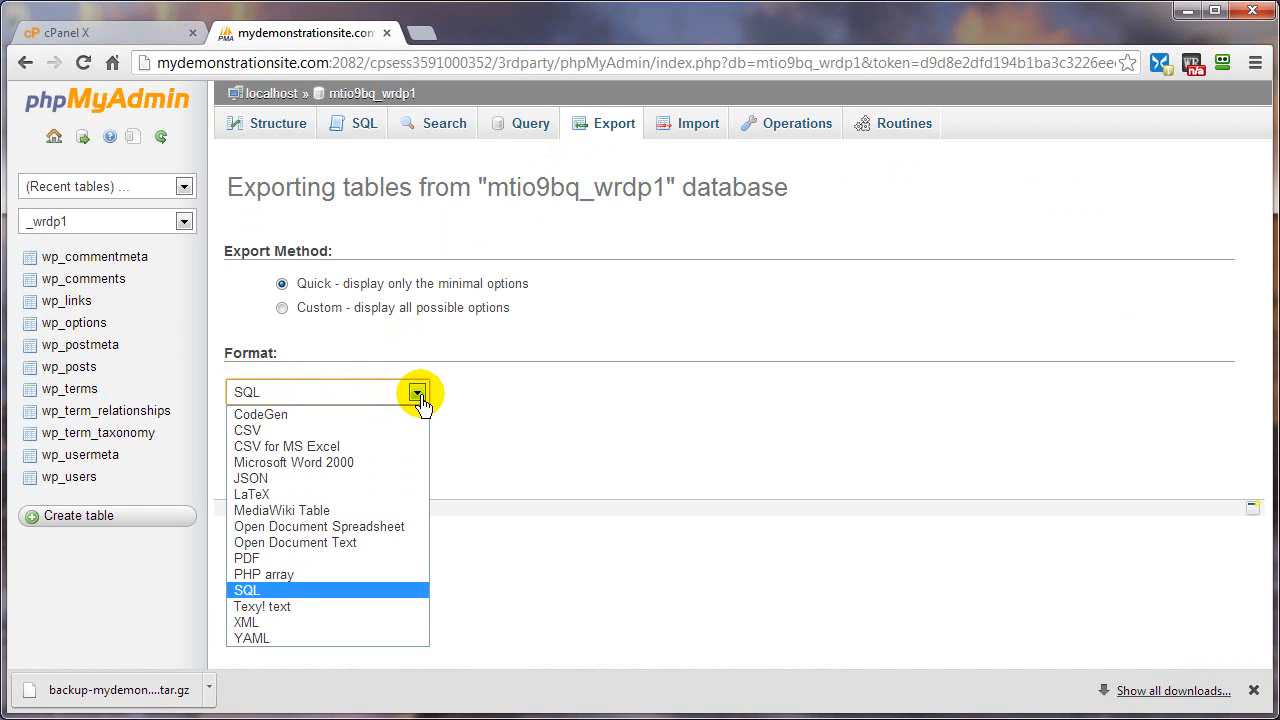
{"action": "left_click", "coordinate": [417, 395]}
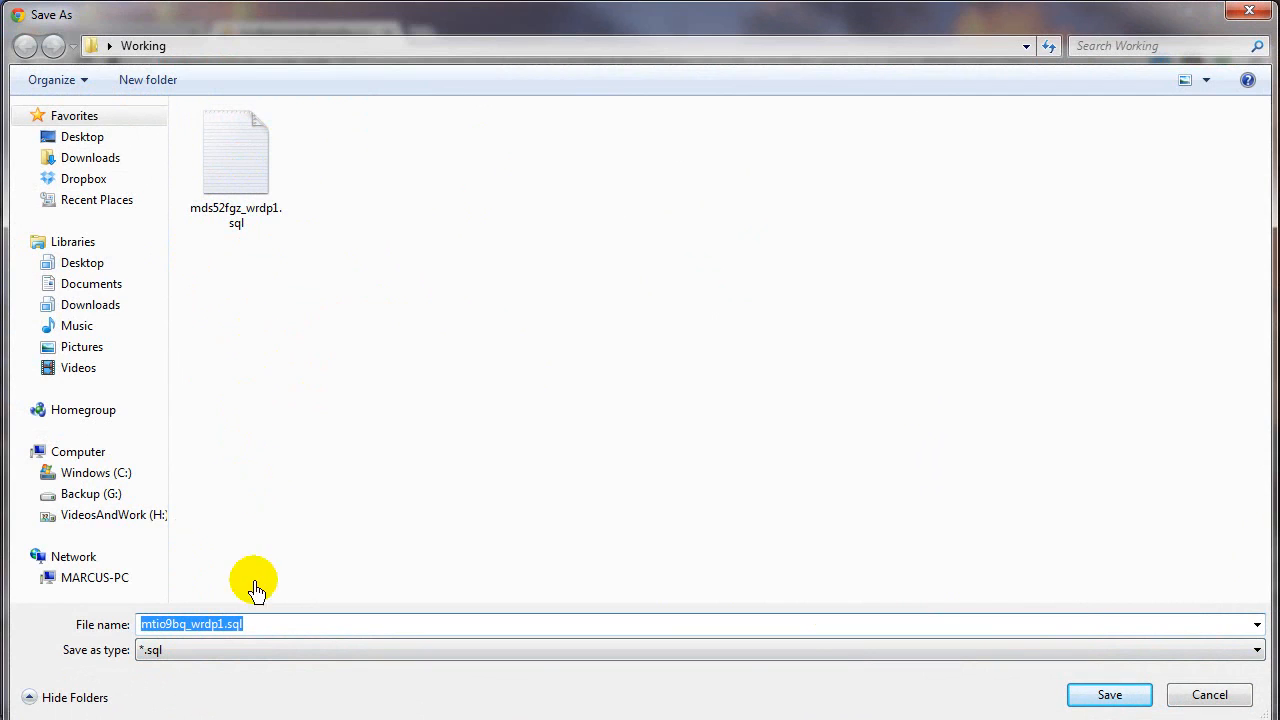
{"action": "left_click", "coordinate": [1188, 692]}
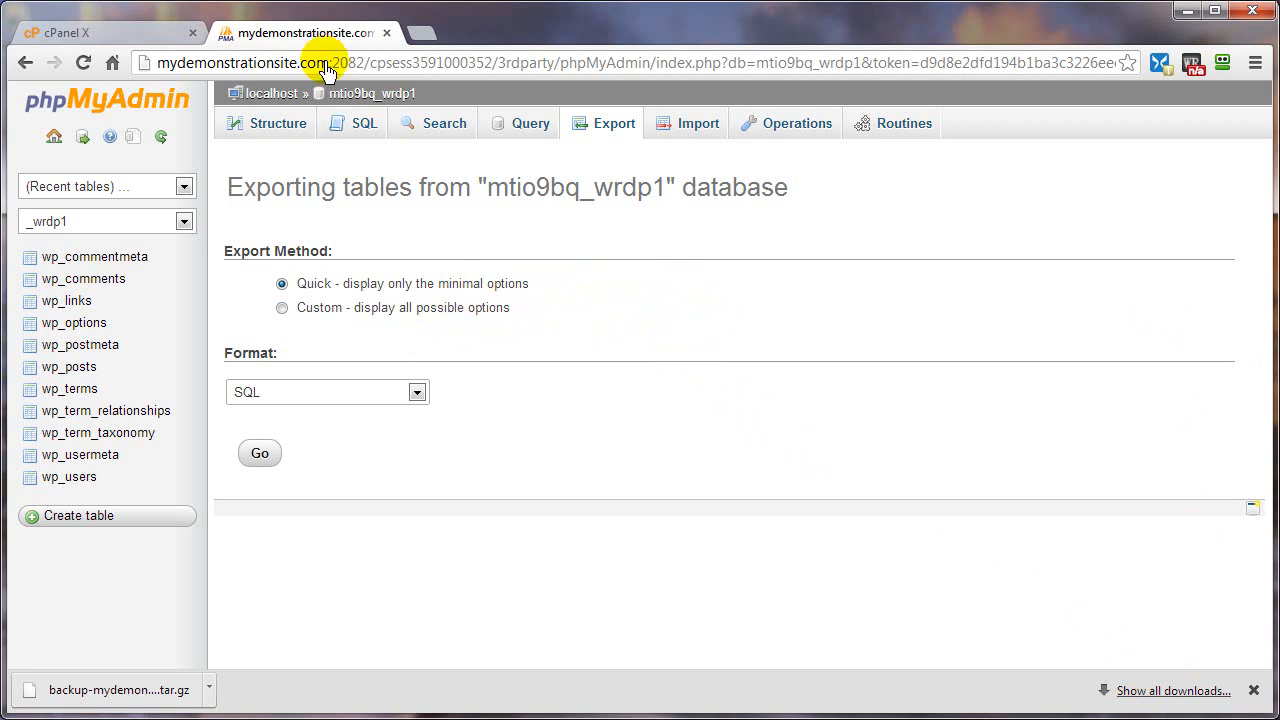
{"action": "left_click", "coordinate": [386, 35]}
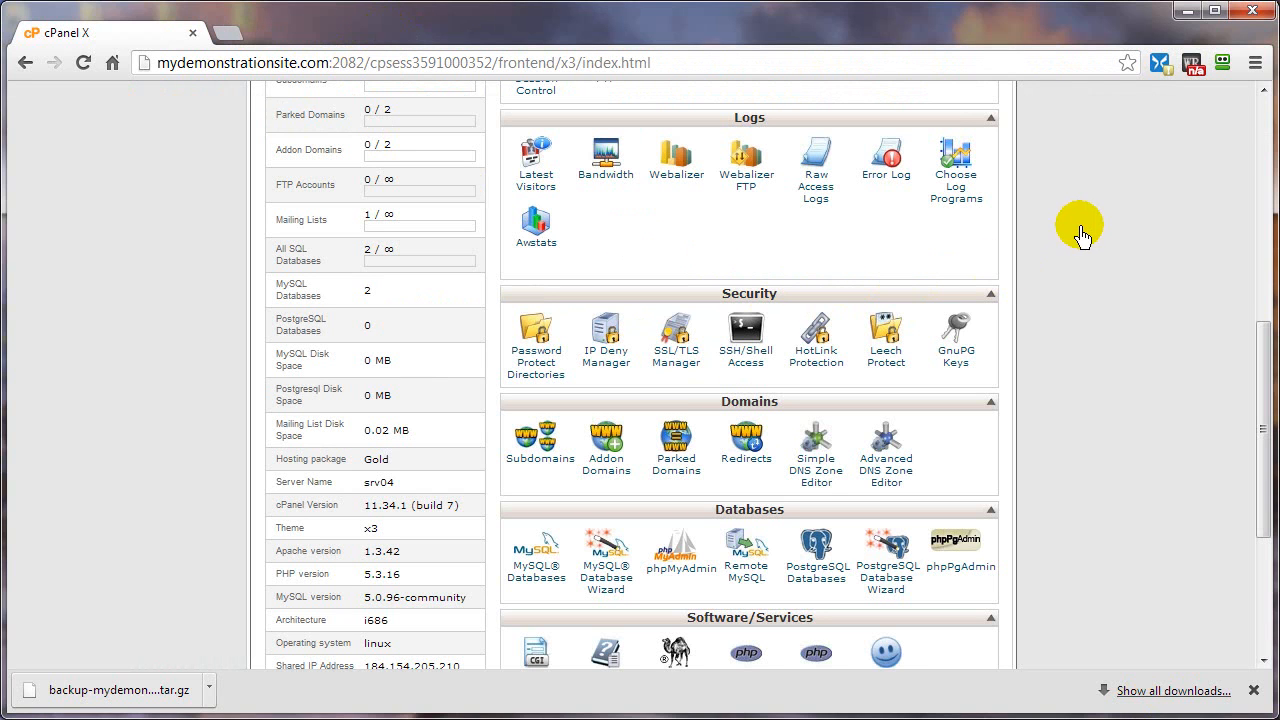
{"action": "scroll", "coordinate": [829, 343], "scroll_direction": "up", "scroll_amount": 6}
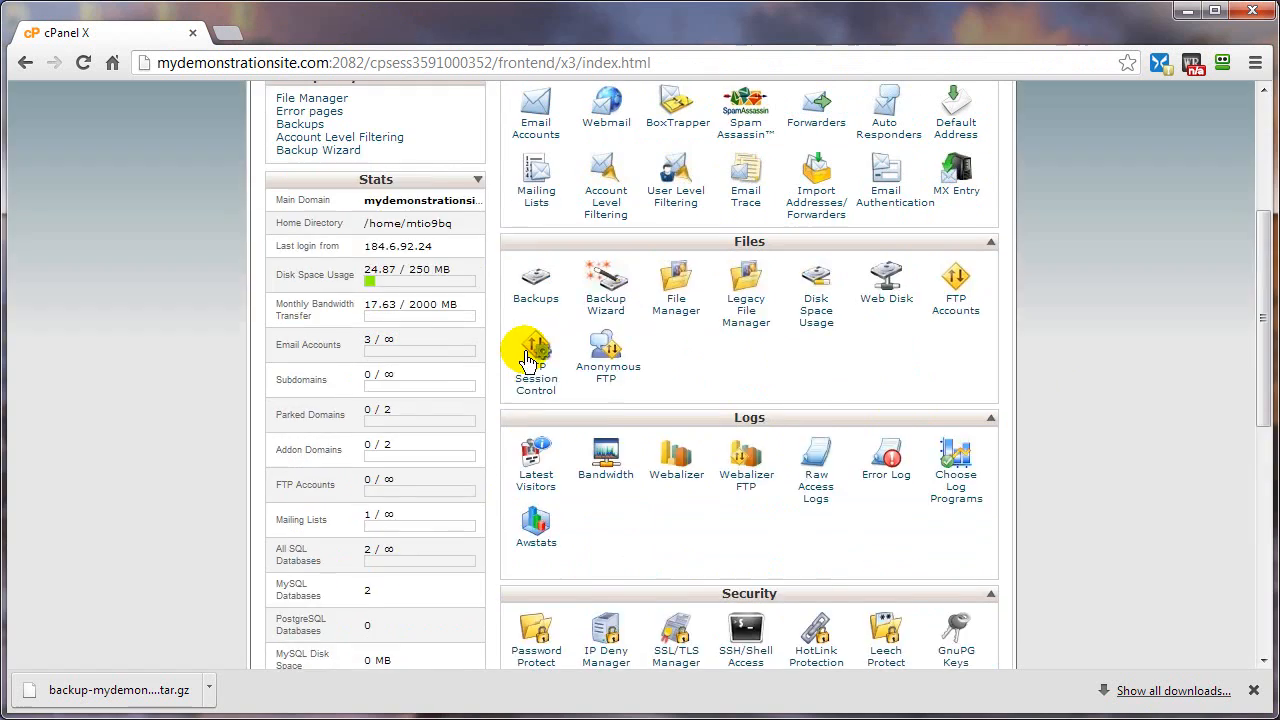